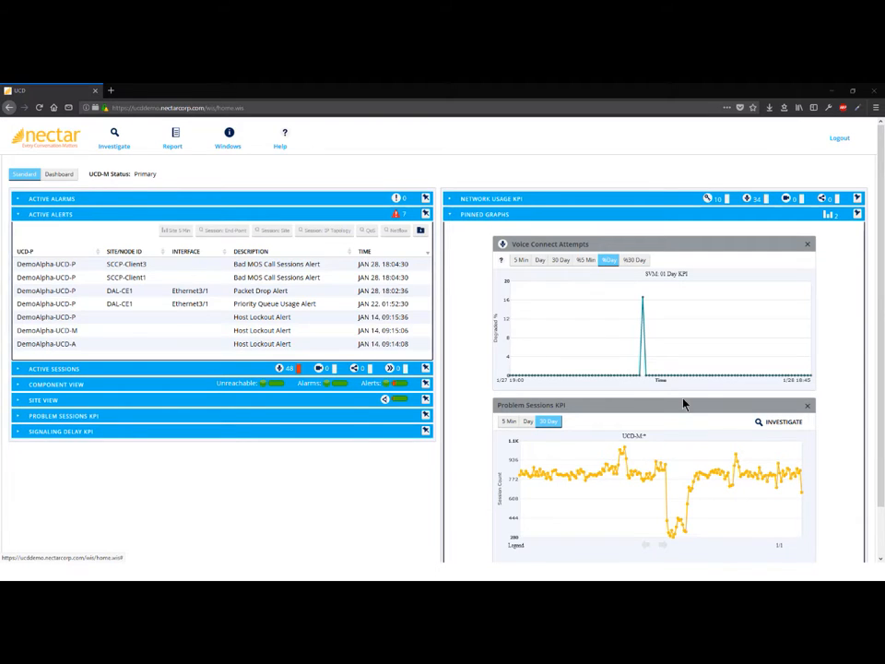
# - Open a new session investigation query and choose UCD-M as its base site
pyautogui.click(139, 145)
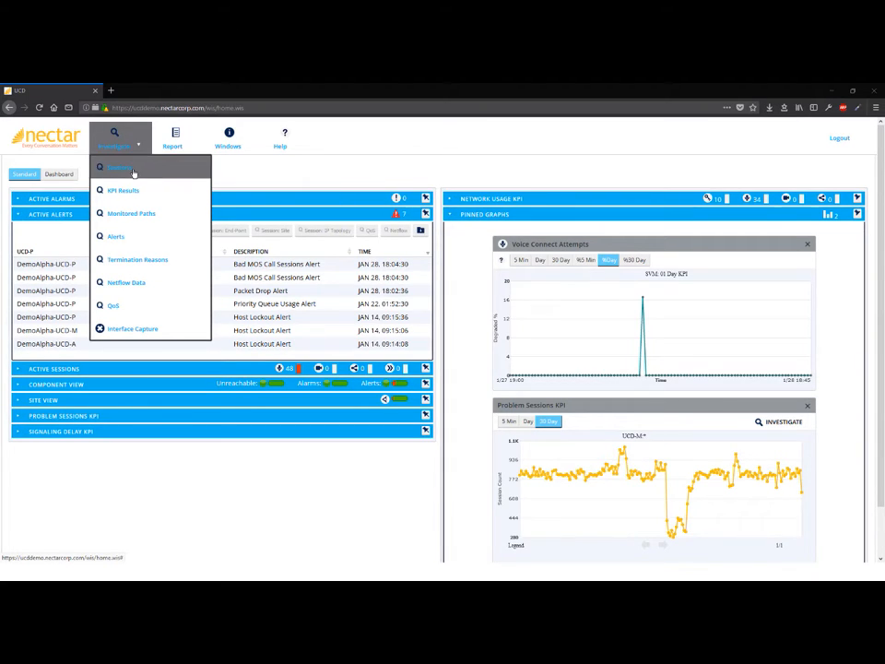
pyautogui.click(135, 169)
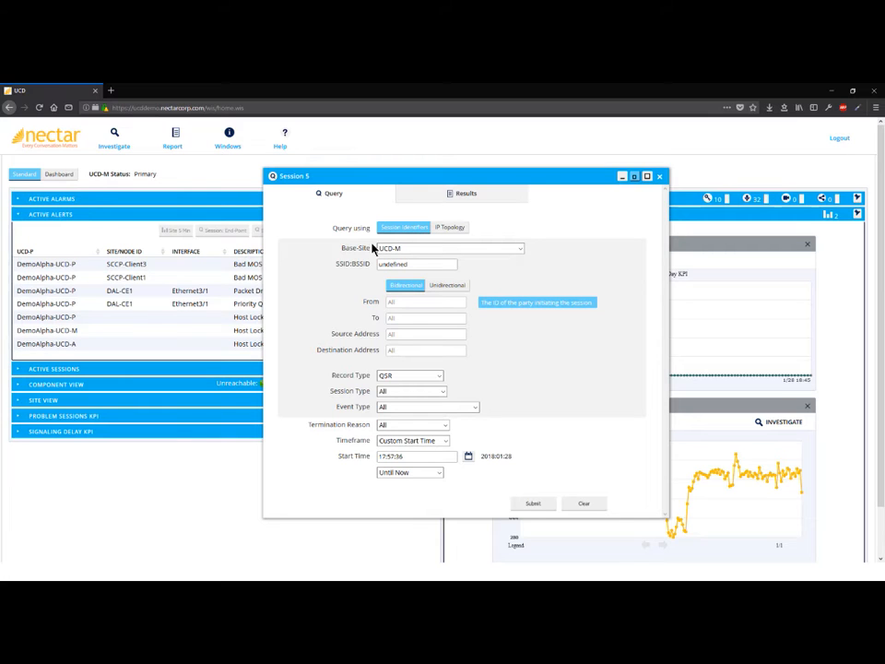
pyautogui.click(489, 251)
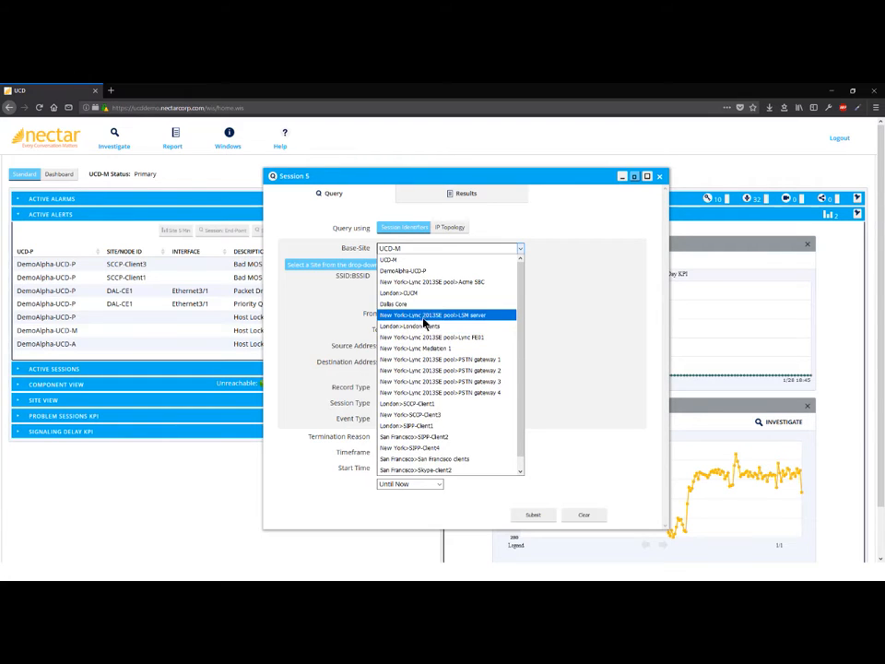
pyautogui.click(423, 262)
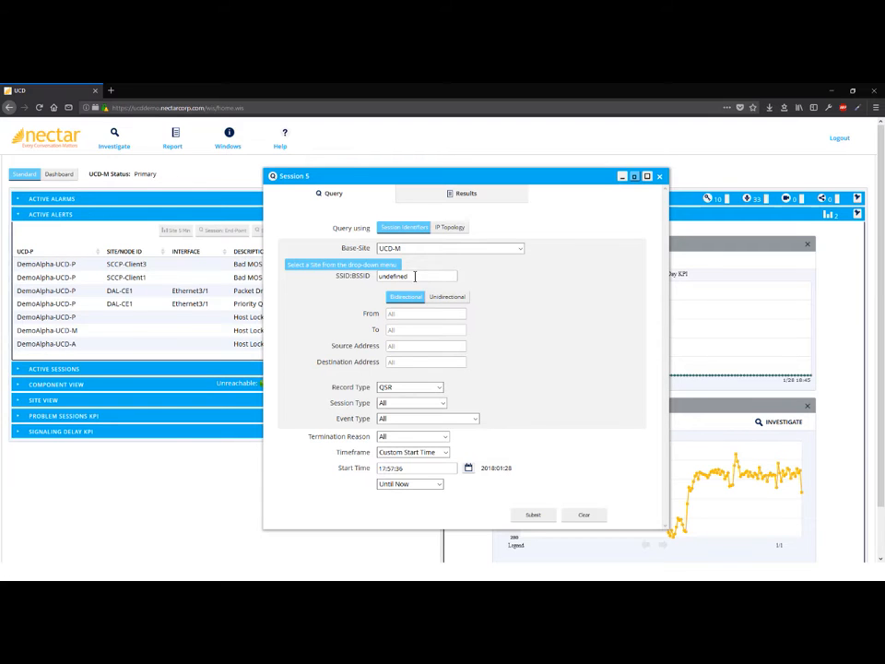
# - Clear the SSID:BSSID filter of the session query so that it covers all wireless networks
pyautogui.click(415, 276)
pyautogui.moveTo(409, 264); pyautogui.dragTo(365, 265)
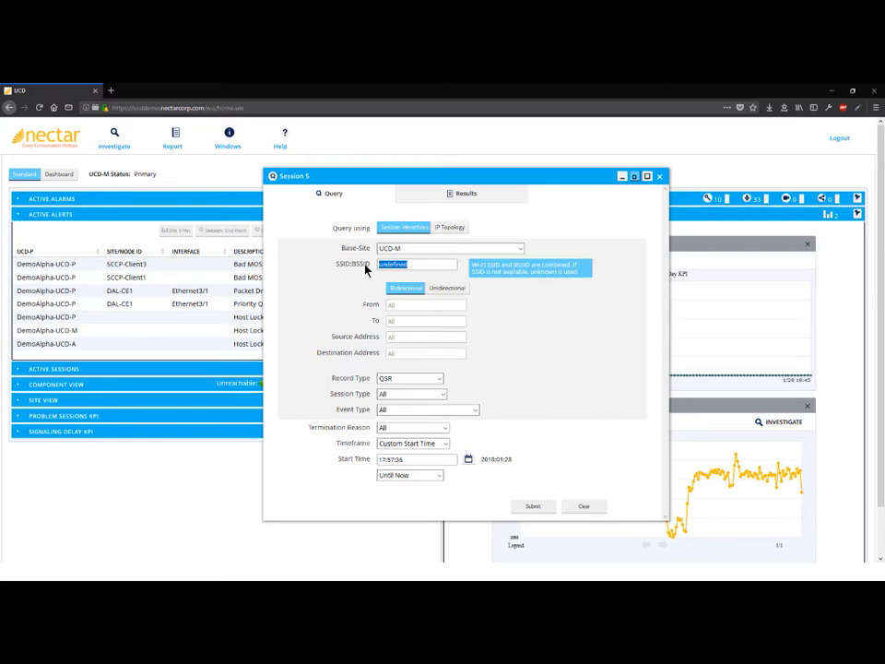
pyautogui.press('BackSpace')
pyautogui.click(406, 305)
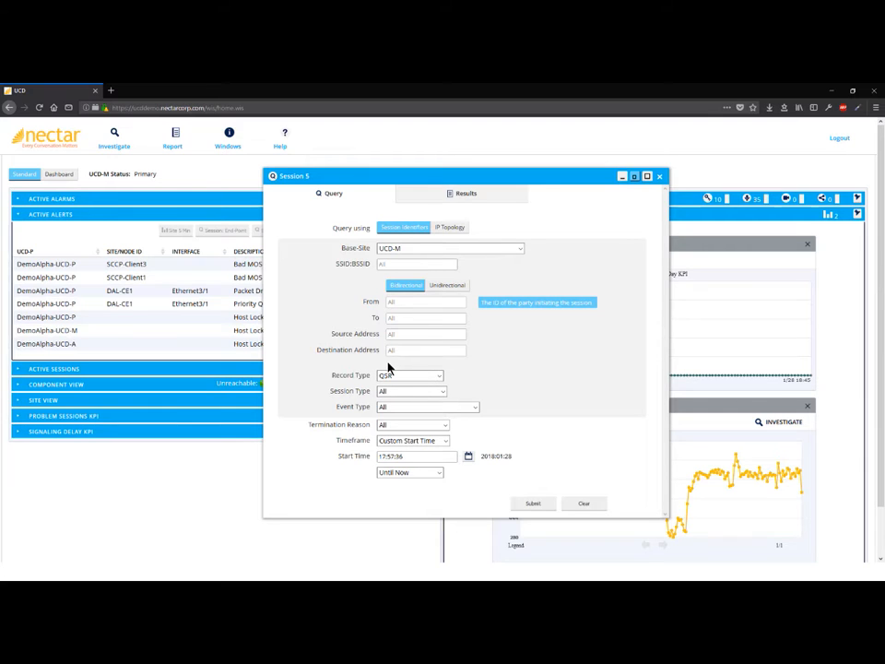
# - Set the query's record type to QSR and its session type to Voice
pyautogui.click(437, 377)
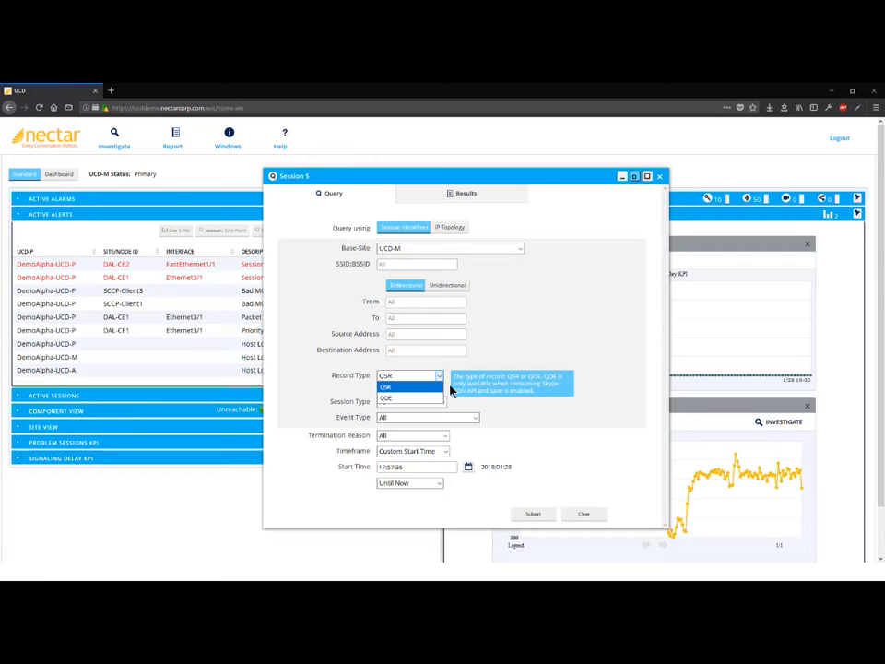
pyautogui.click(393, 387)
pyautogui.click(429, 403)
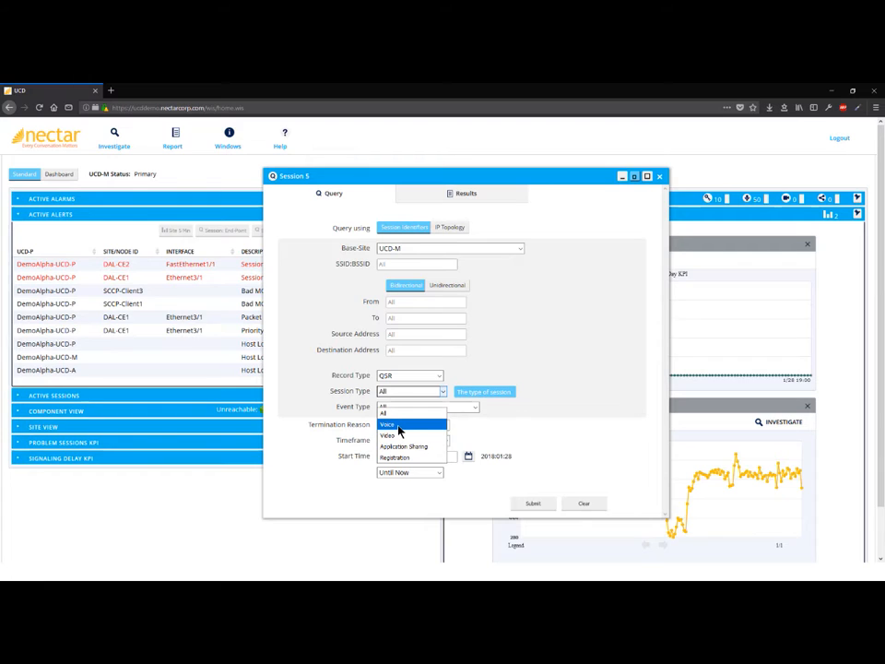
pyautogui.click(398, 428)
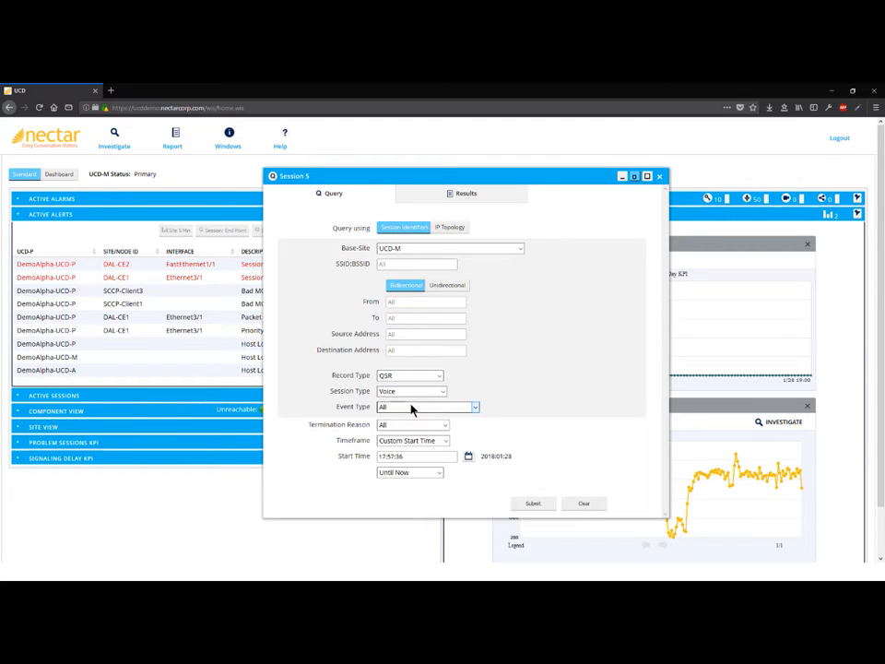
# - Choose All for both the event type and the termination reason in the session query
pyautogui.click(412, 408)
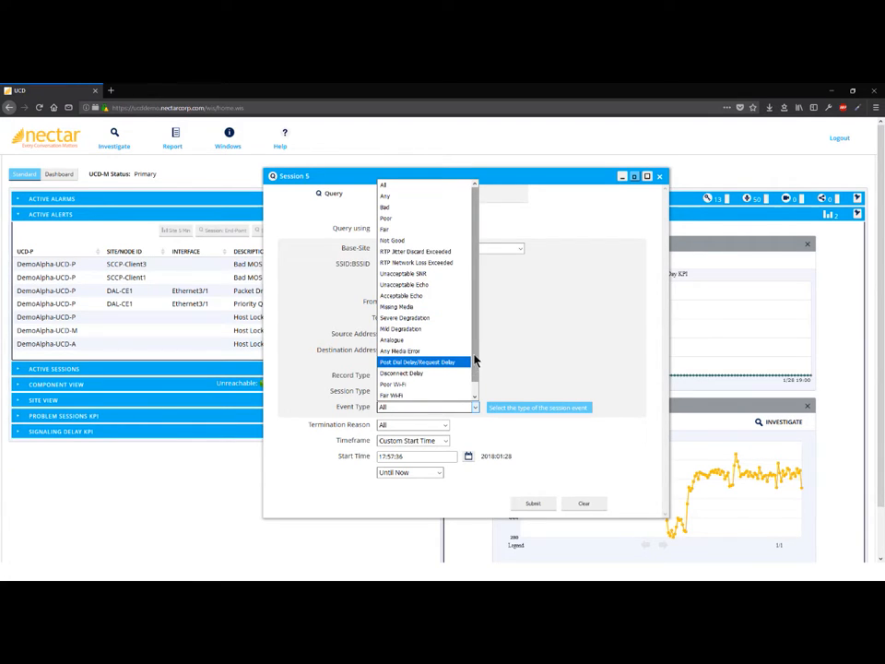
pyautogui.click(398, 189)
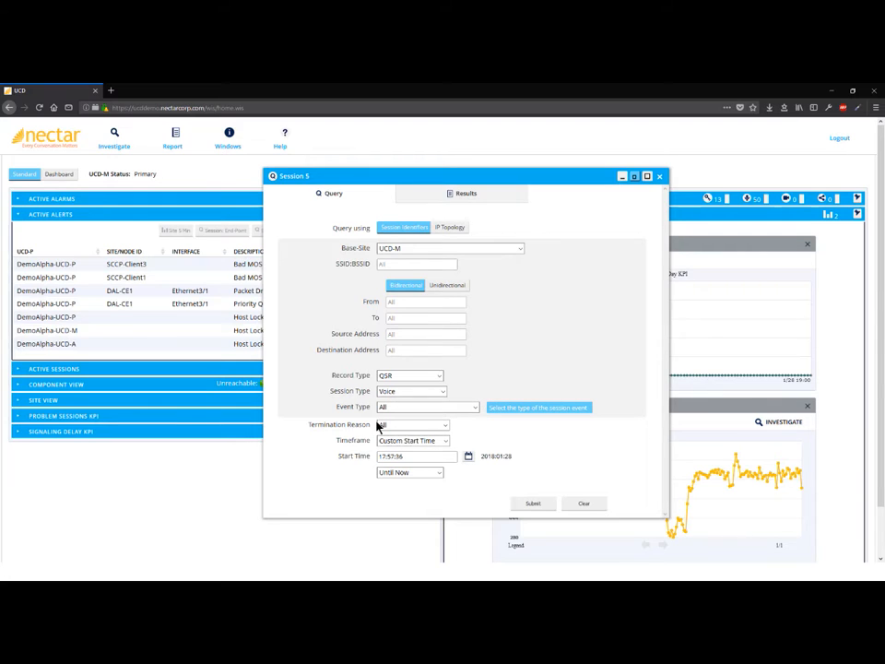
pyautogui.click(442, 426)
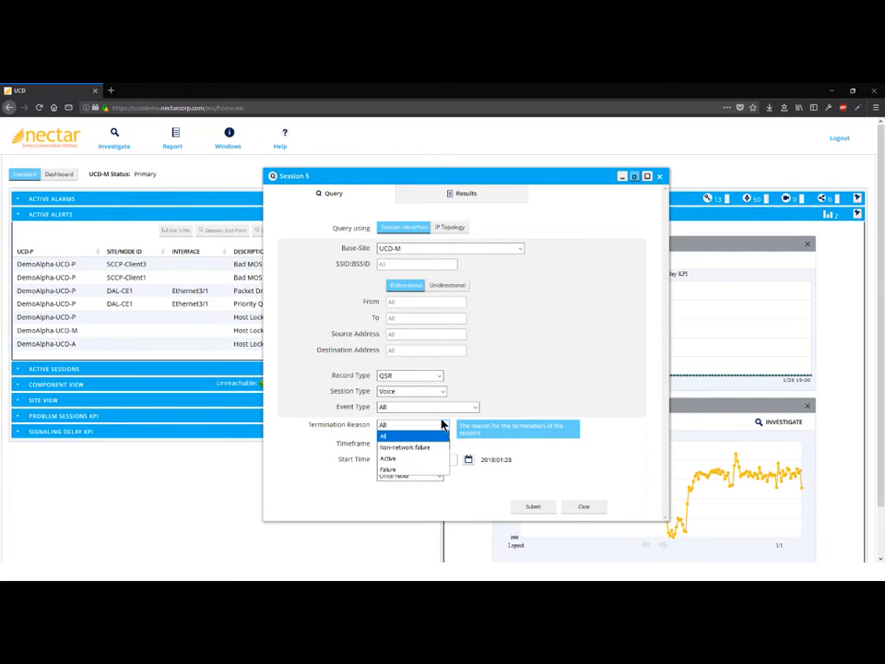
pyautogui.click(386, 437)
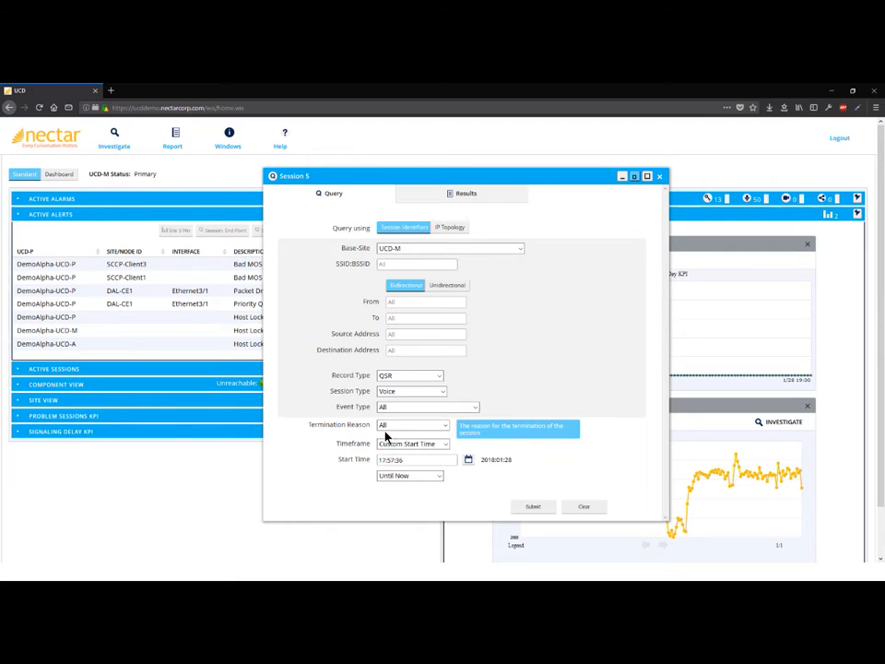
# - Set the query timeframe to Previous Hour and submit the session query
pyautogui.click(441, 446)
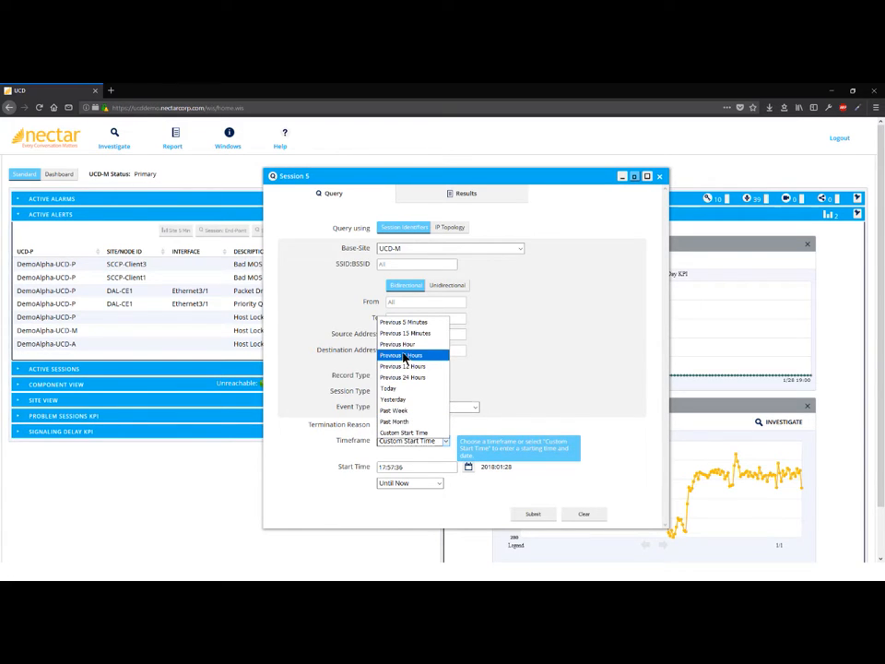
pyautogui.click(410, 347)
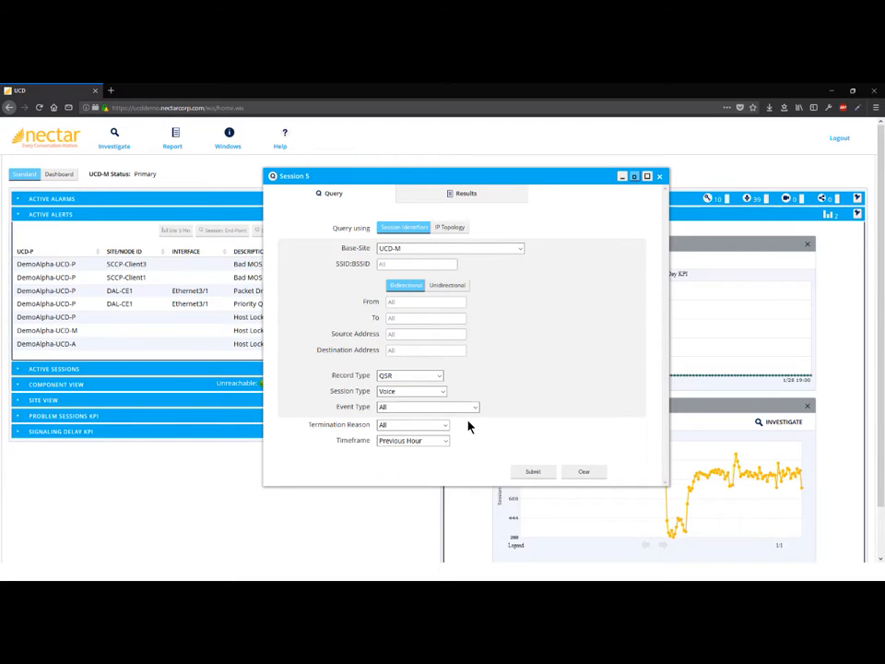
pyautogui.click(533, 471)
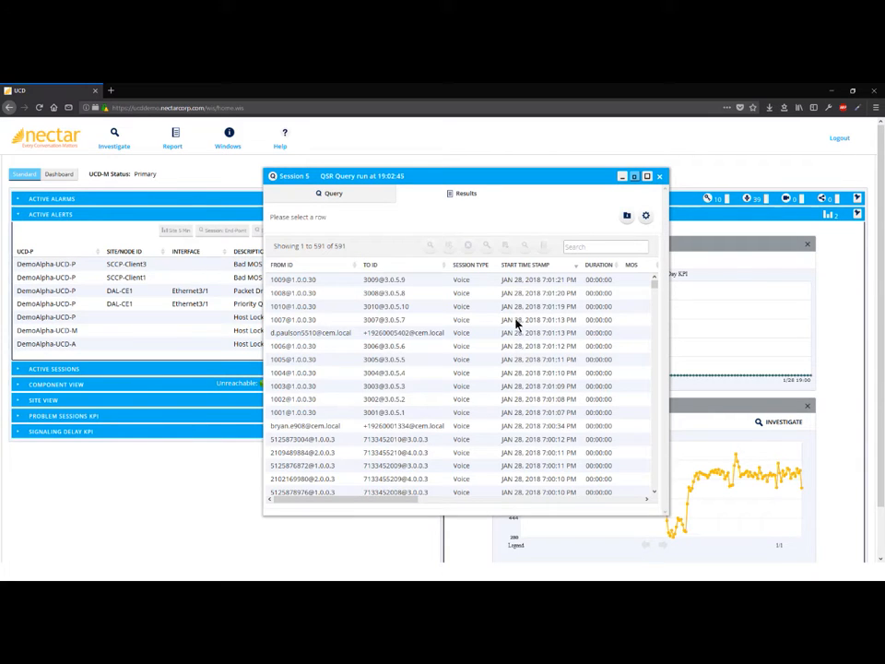
# - Reposition and widen the session results window to expose more columns, and sort the sessions by duration, longest first
pyautogui.moveTo(529, 176); pyautogui.dragTo(364, 187)
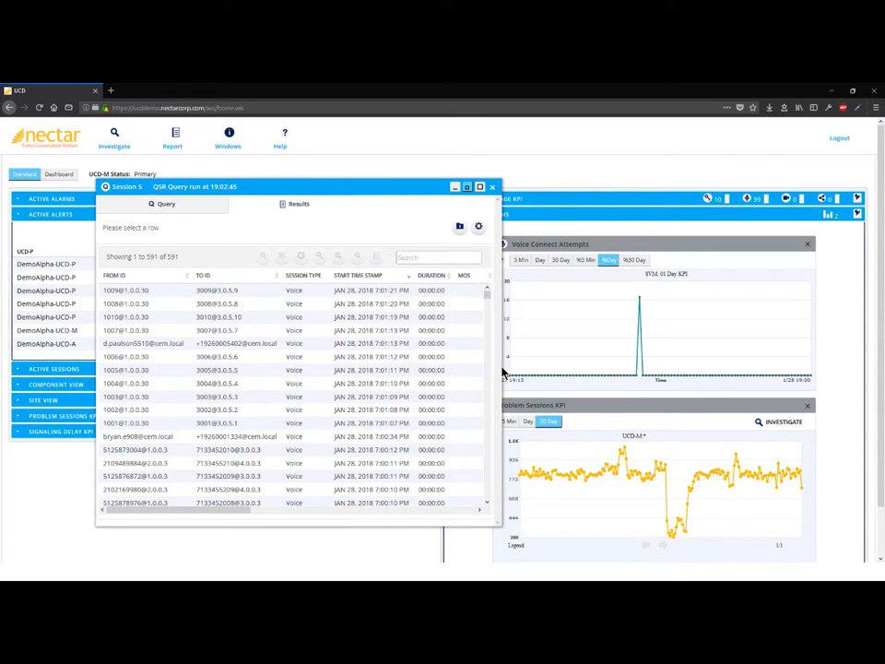
pyautogui.moveTo(507, 372); pyautogui.dragTo(775, 356)
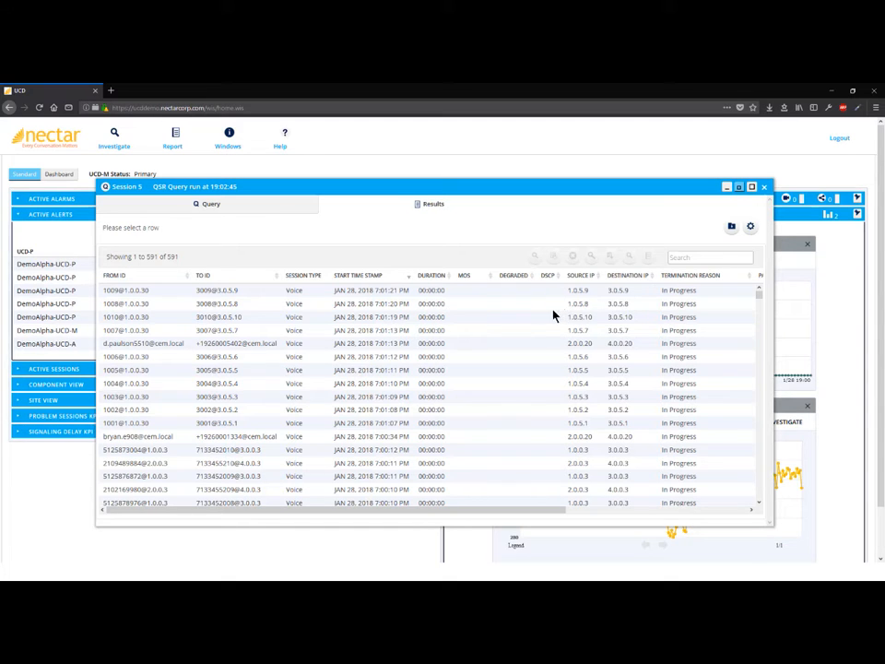
pyautogui.click(450, 278)
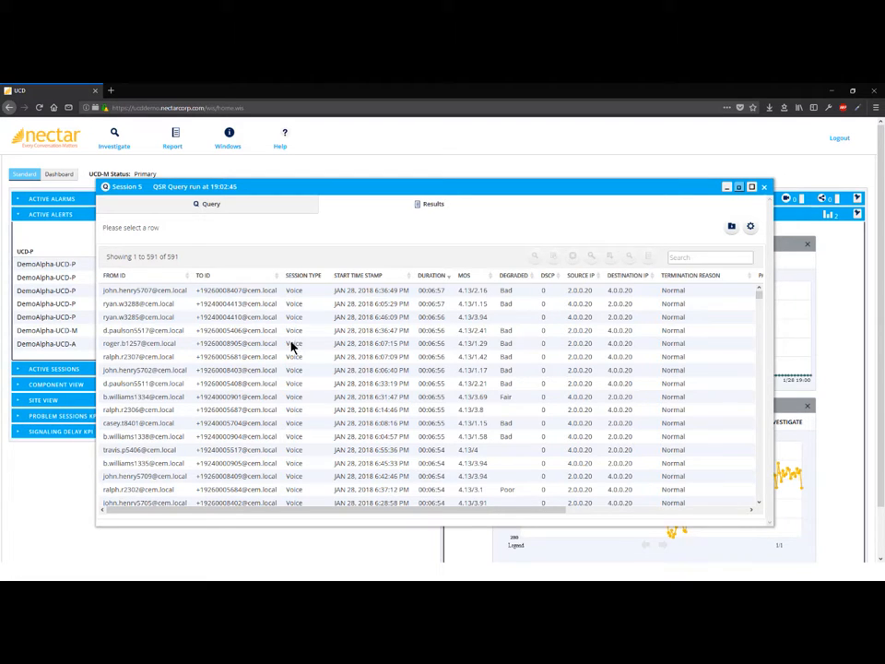
# - Select the voice session that started at 6:07:15 PM and review its termination reason, jitter discard and network loss columns
pyautogui.click(187, 343)
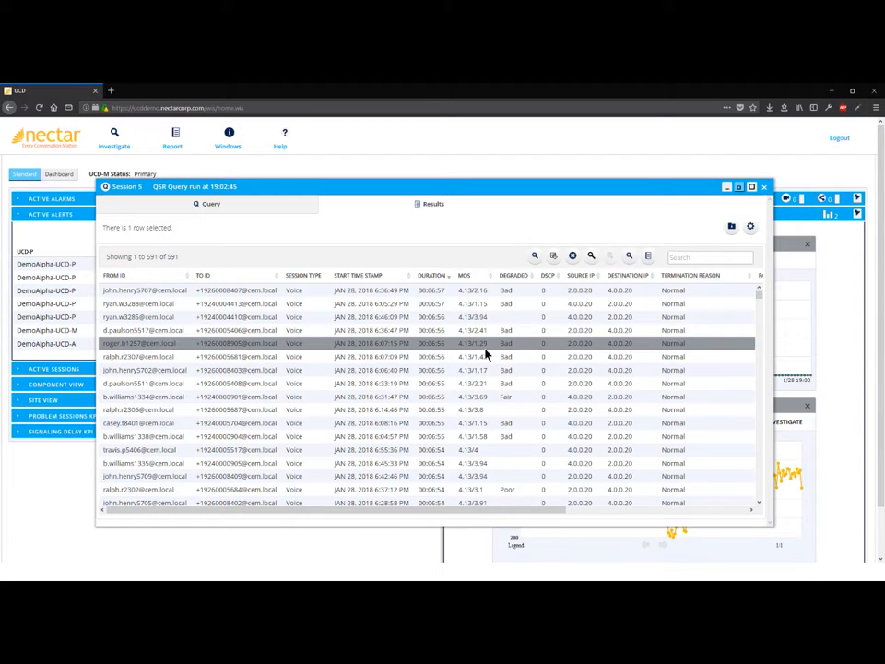
pyautogui.moveTo(538, 514)
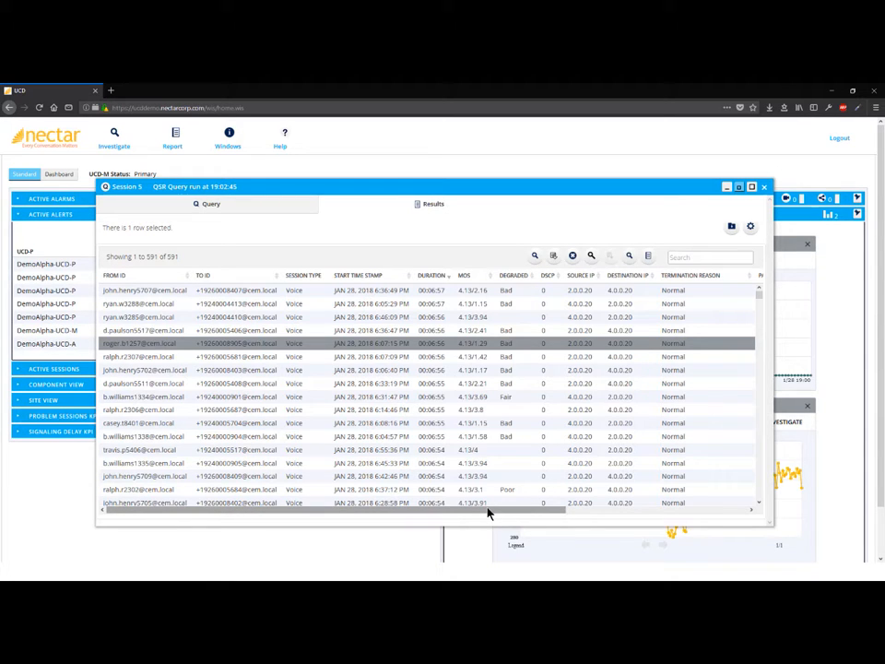
pyautogui.moveTo(488, 514); pyautogui.dragTo(678, 505)
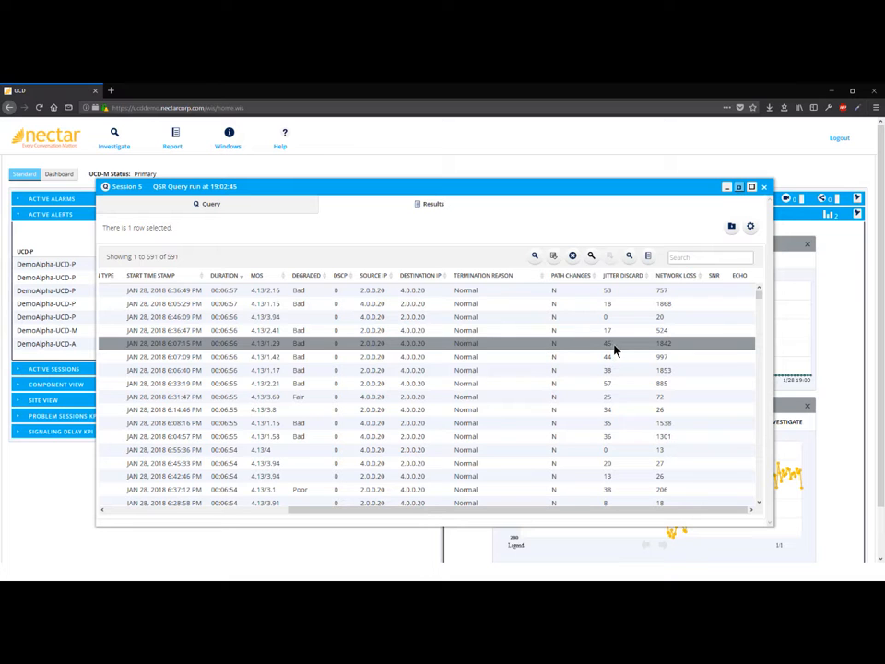
pyautogui.moveTo(437, 512); pyautogui.dragTo(303, 514)
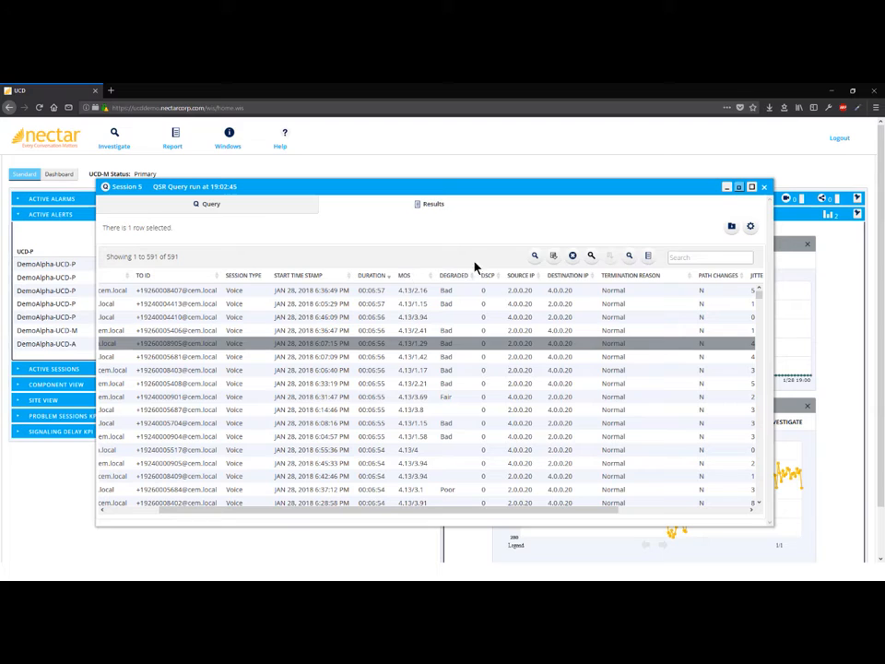
# - Open the selected call's quality of session record and examine its summary, IP topology and the alert on the Eth3/1 link
pyautogui.click(533, 256)
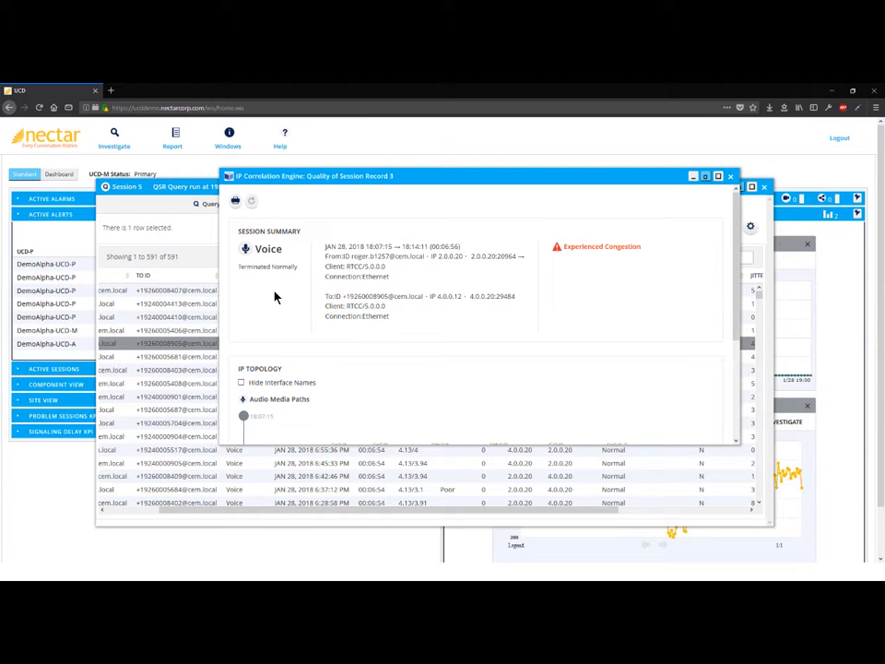
pyautogui.scroll(-2, 351, 348)
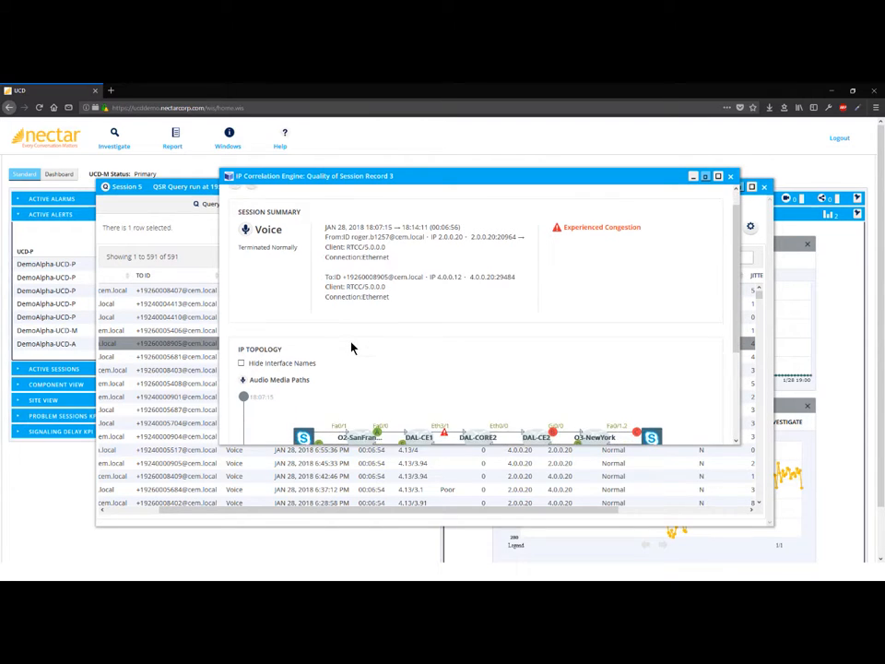
pyautogui.scroll(-2, 518, 378)
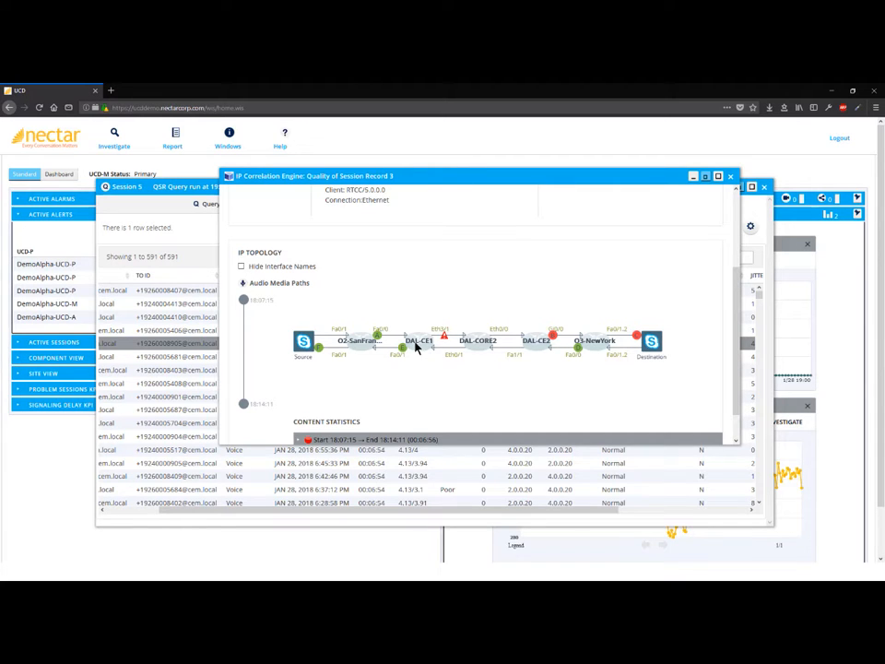
pyautogui.moveTo(447, 340)
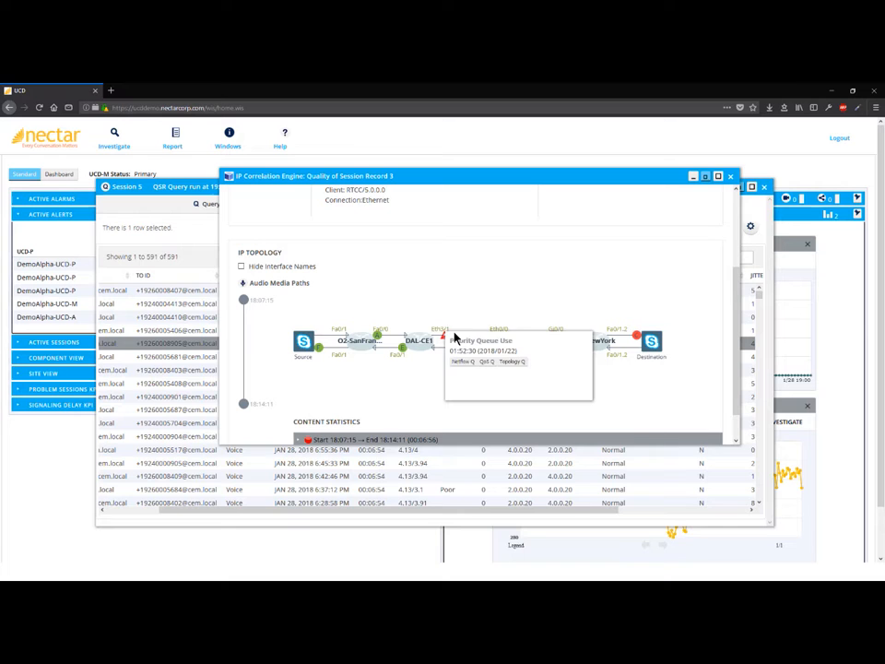
pyautogui.scroll(-1, 341, 409)
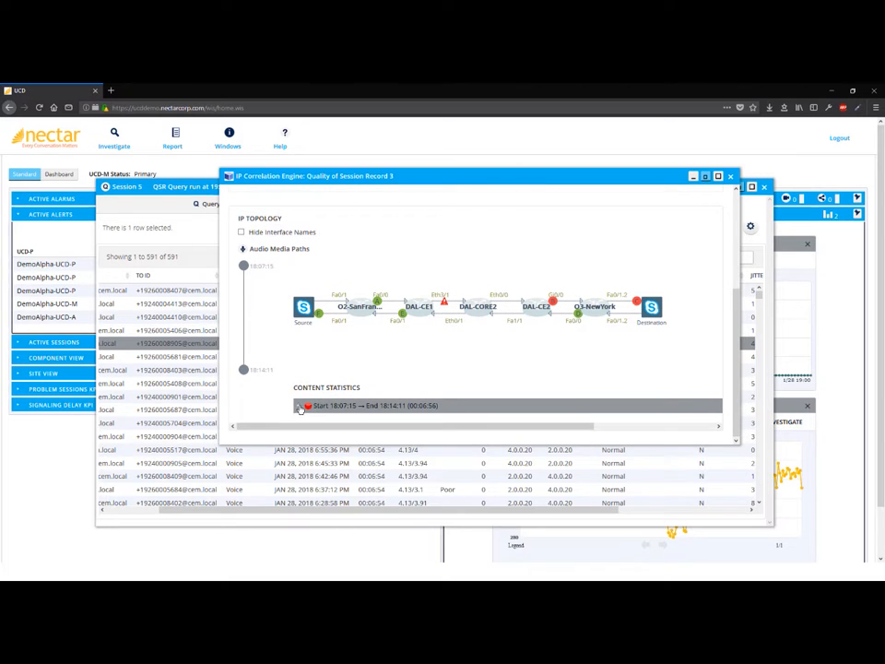
# - Expand the call's content statistics and compare the IP MOS and packet figures per monitoring point with the audio media path
pyautogui.click(300, 406)
pyautogui.scroll(-5, 358, 406)
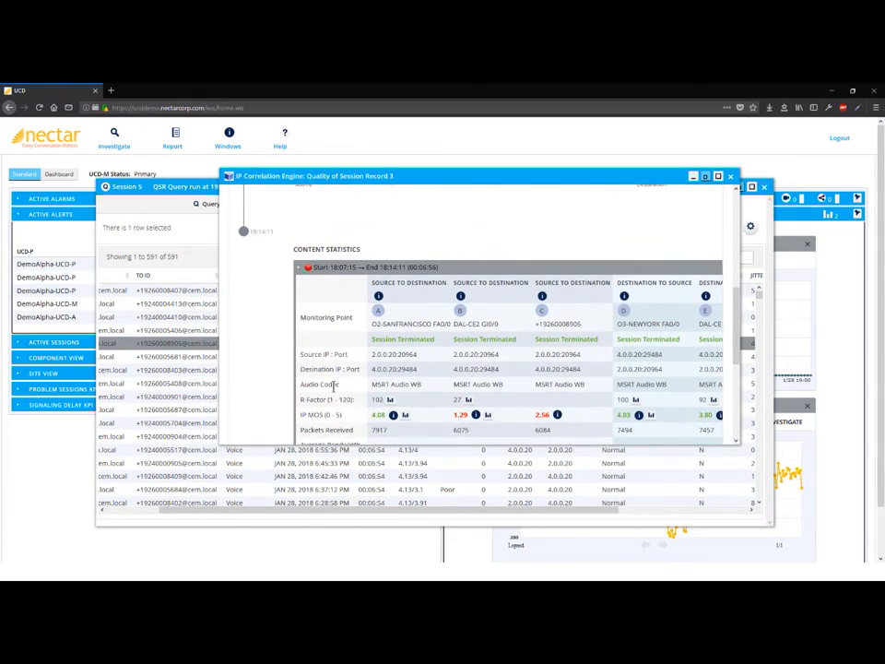
pyautogui.scroll(4, 469, 362)
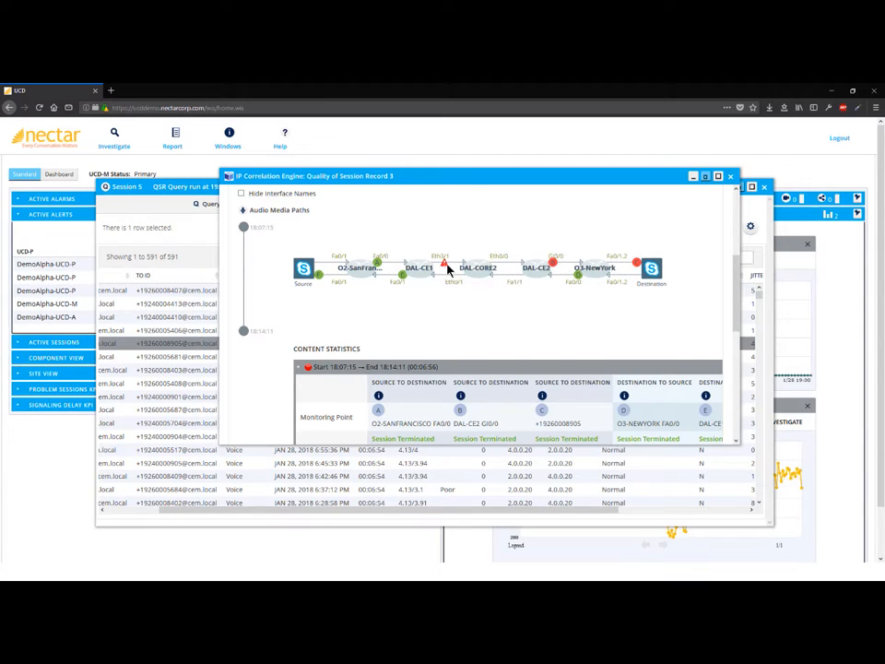
pyautogui.moveTo(446, 264)
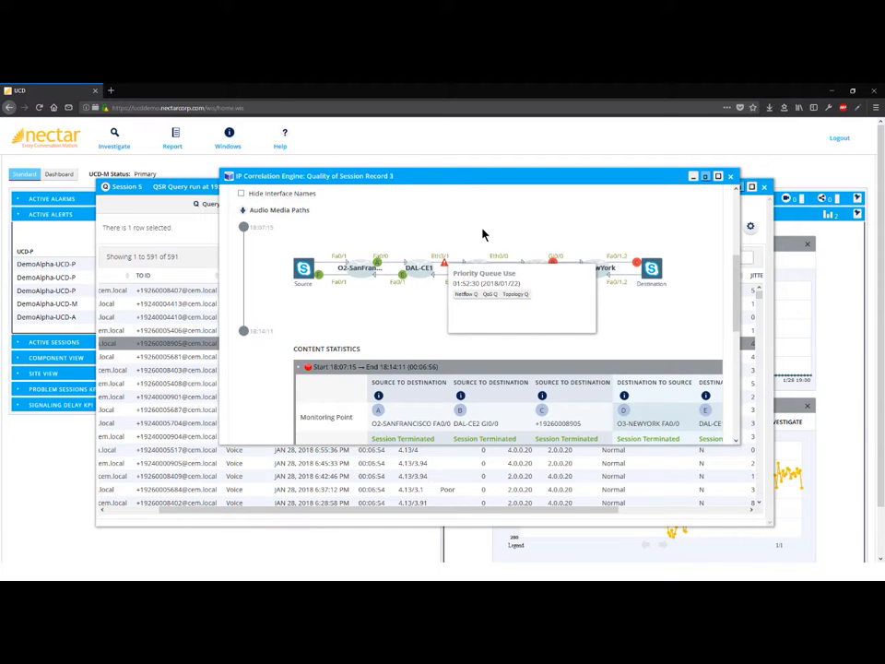
pyautogui.scroll(-2, 549, 349)
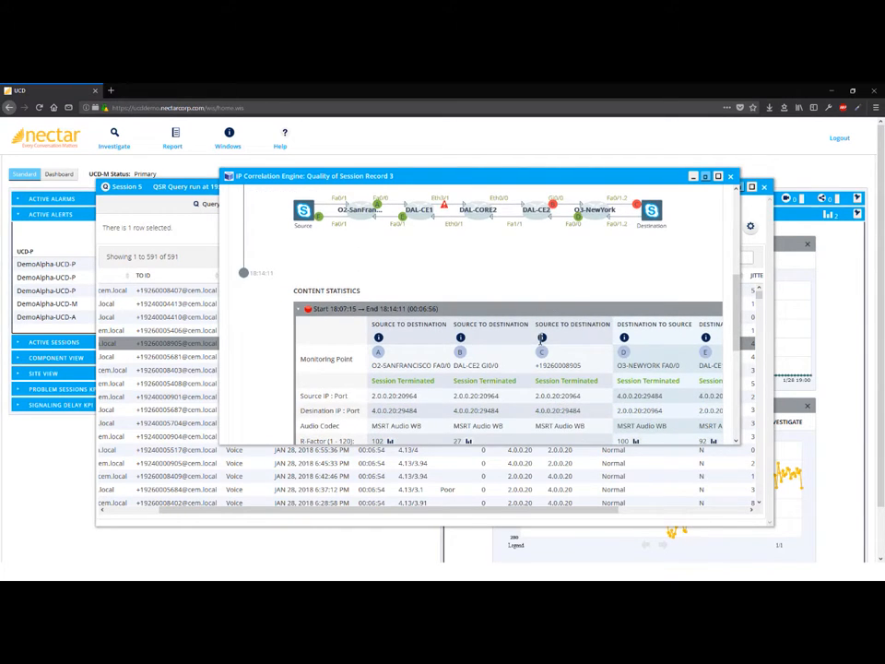
pyautogui.scroll(-4, 536, 349)
pyautogui.scroll(3, 526, 350)
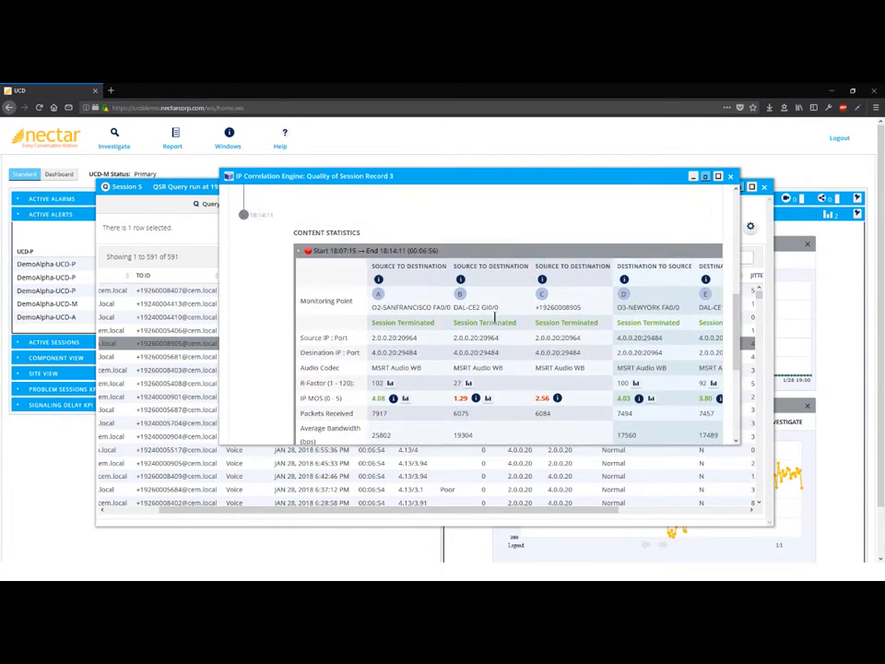
pyautogui.scroll(2, 479, 312)
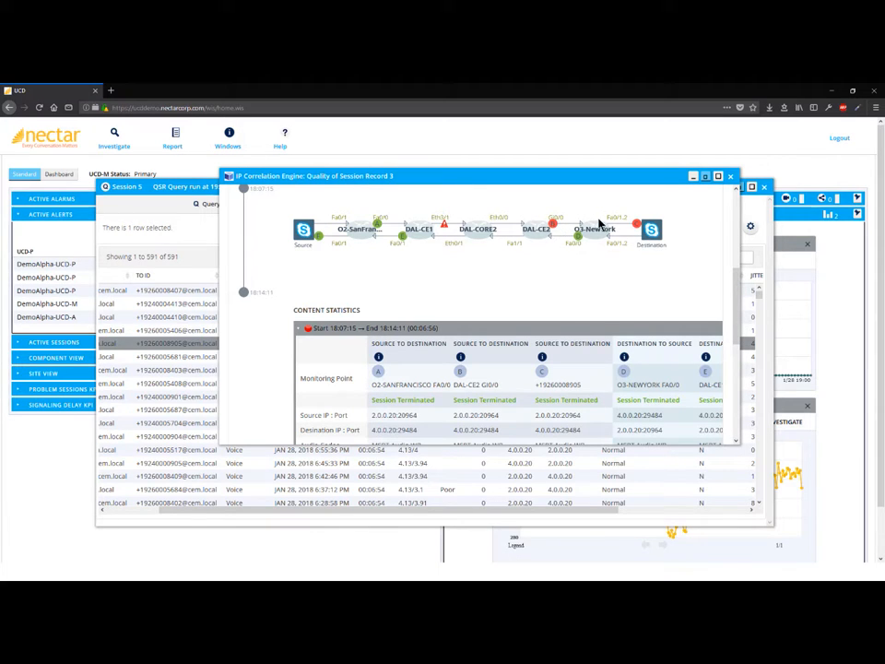
pyautogui.scroll(-3, 503, 296)
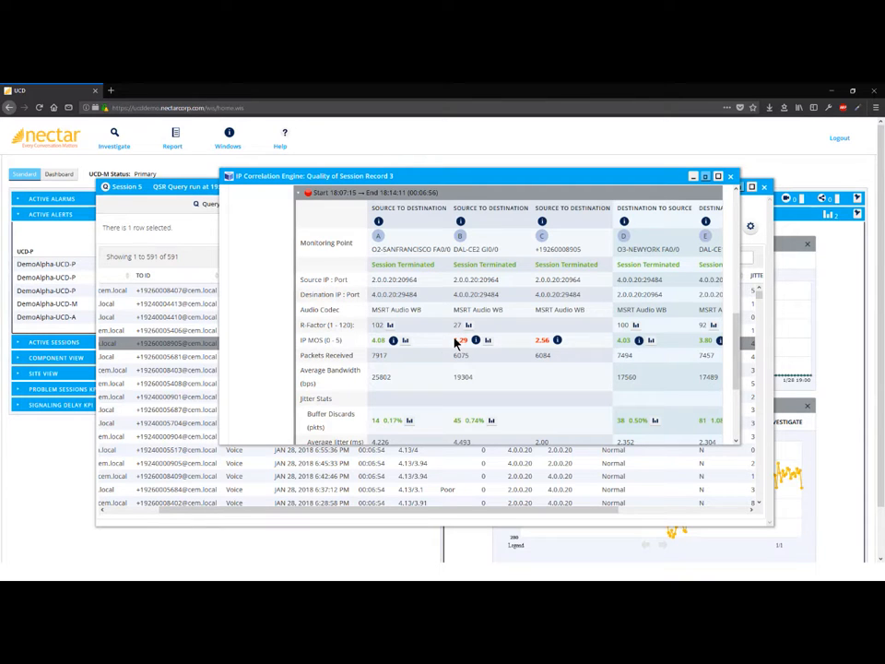
# - Examine the jitter stats, network packet loss and round trip delay per monitoring point in the call's content statistics
pyautogui.scroll(-1, 487, 335)
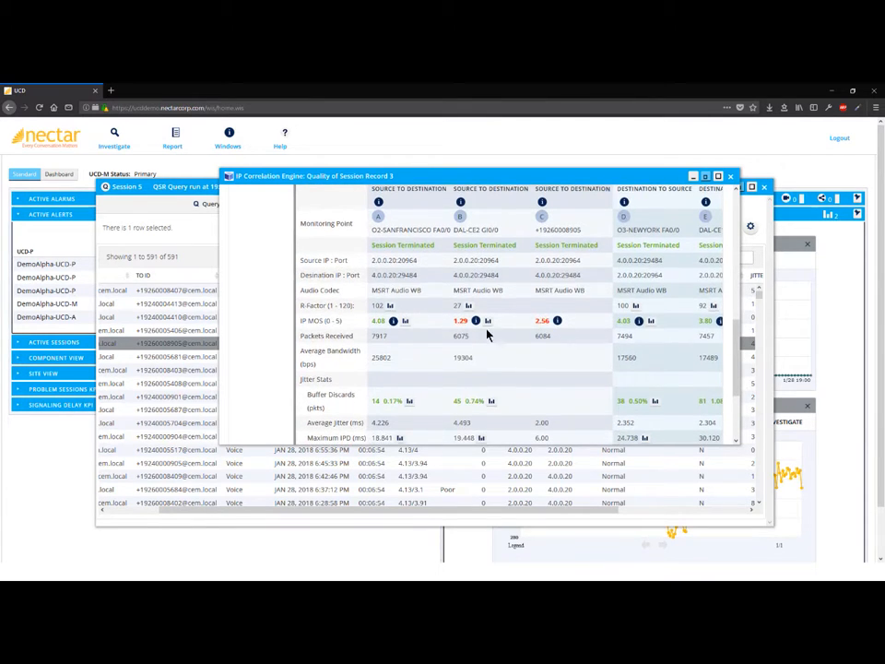
pyautogui.scroll(-1, 487, 335)
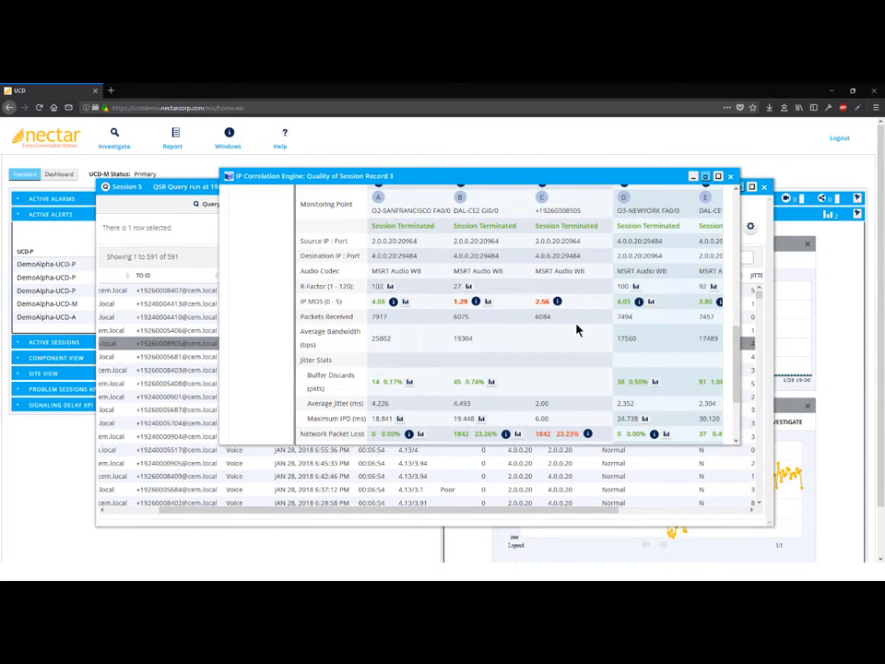
pyautogui.scroll(-3, 574, 333)
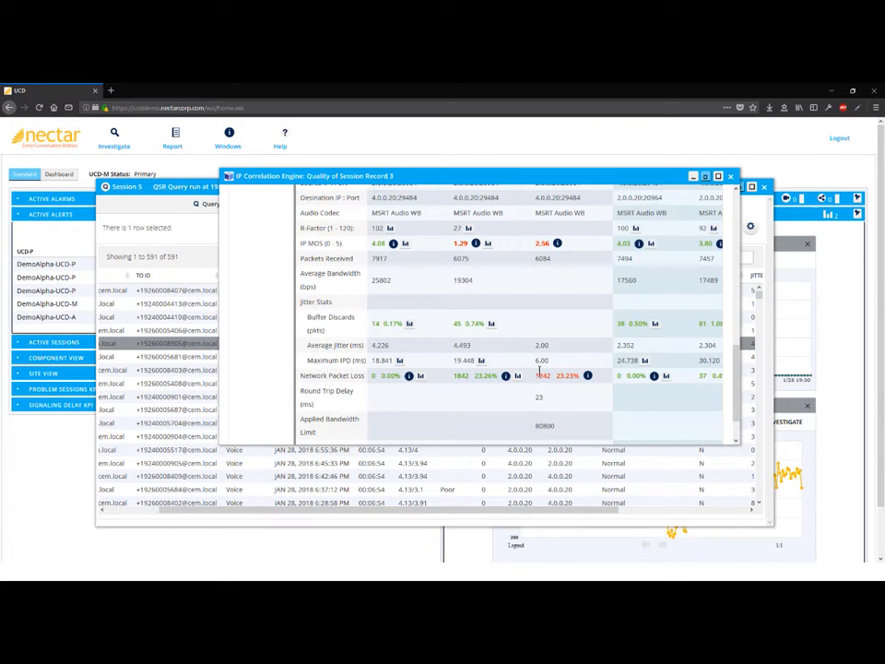
pyautogui.scroll(-2, 539, 372)
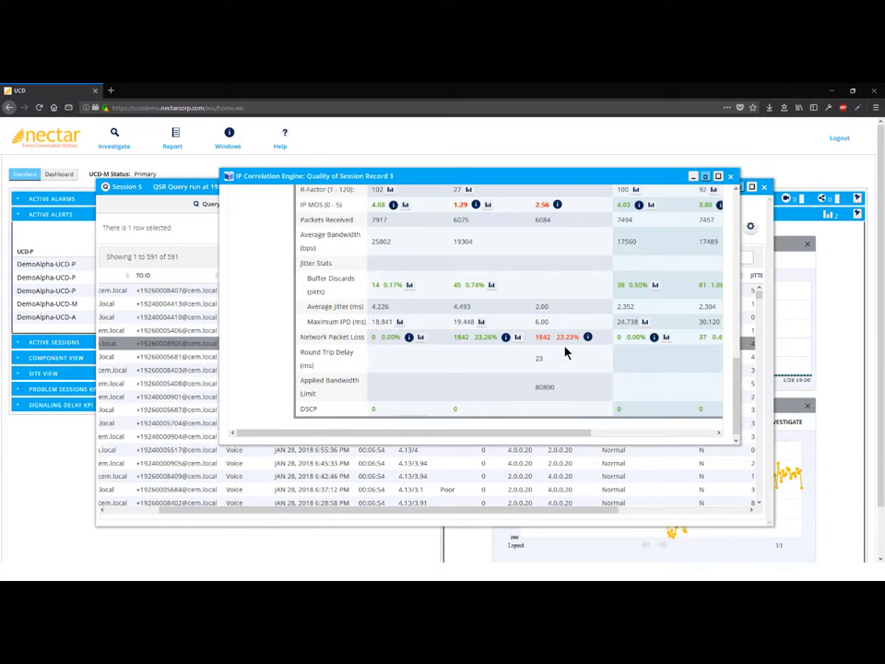
# - Launch a QoS query from the Priority Queue Use alert on DAL-CE1's Eth3/1 link and submit it with the prefilled settings
pyautogui.scroll(10, 581, 369)
pyautogui.scroll(3, 585, 367)
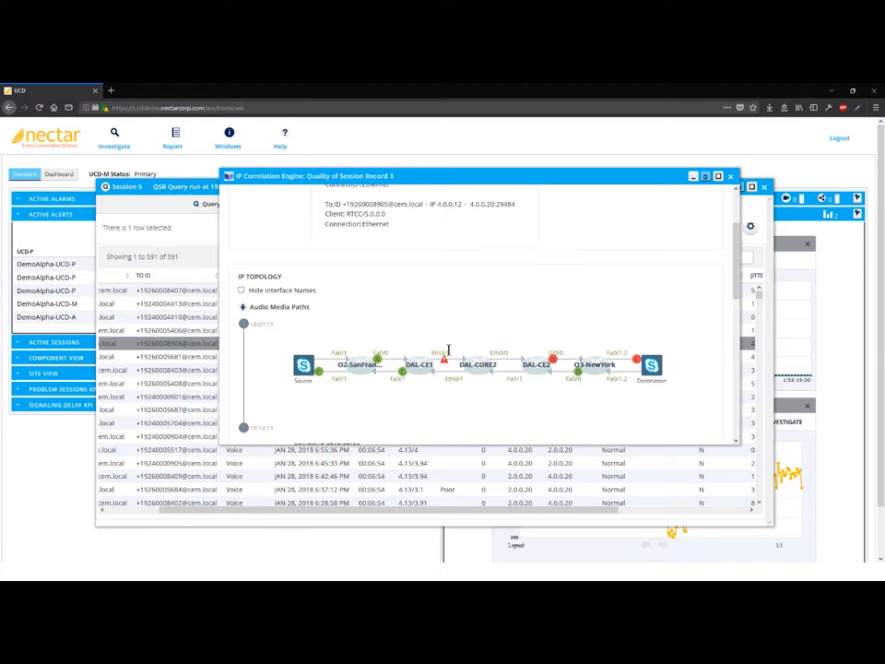
pyautogui.moveTo(445, 363)
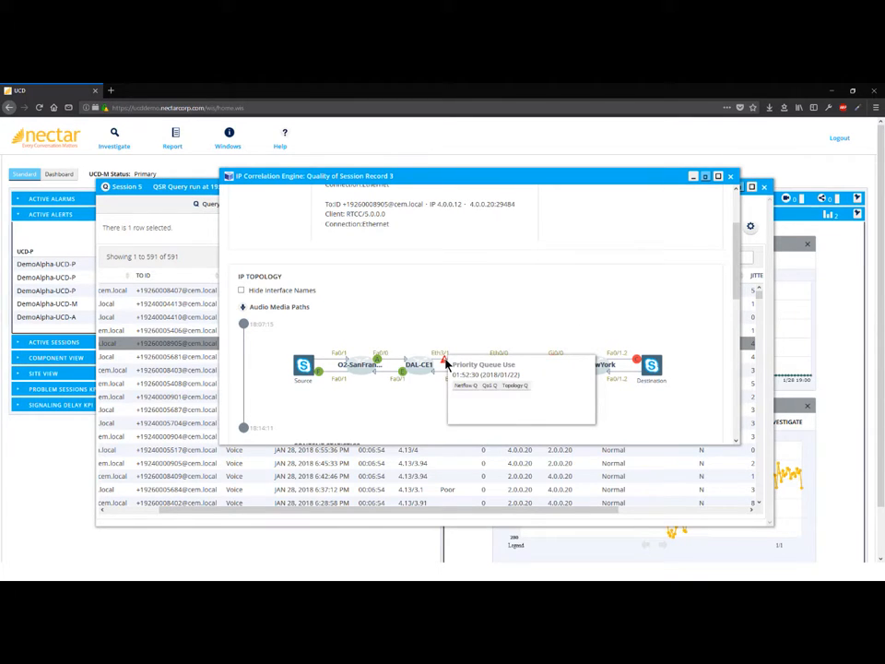
pyautogui.click(489, 387)
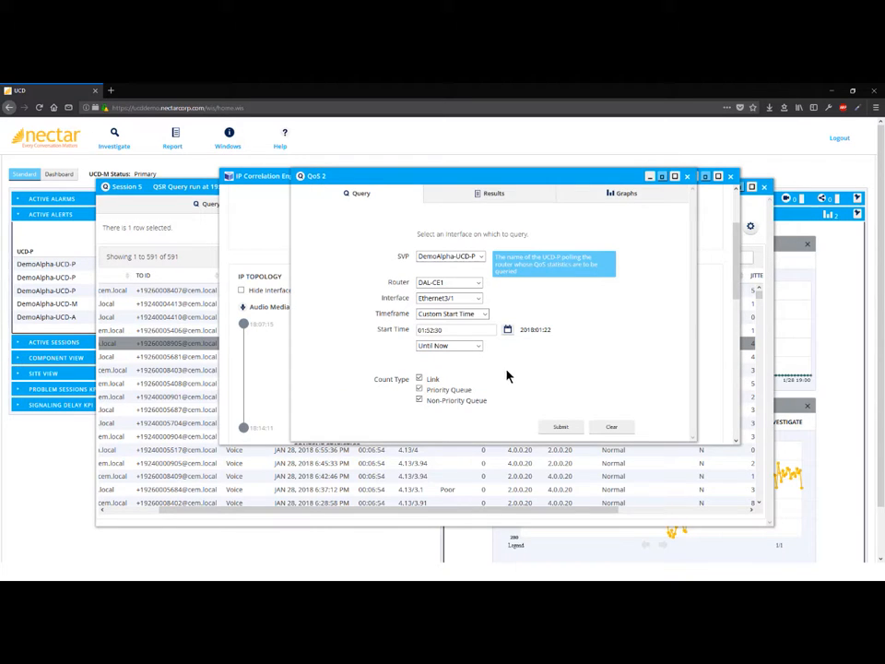
pyautogui.click(561, 417)
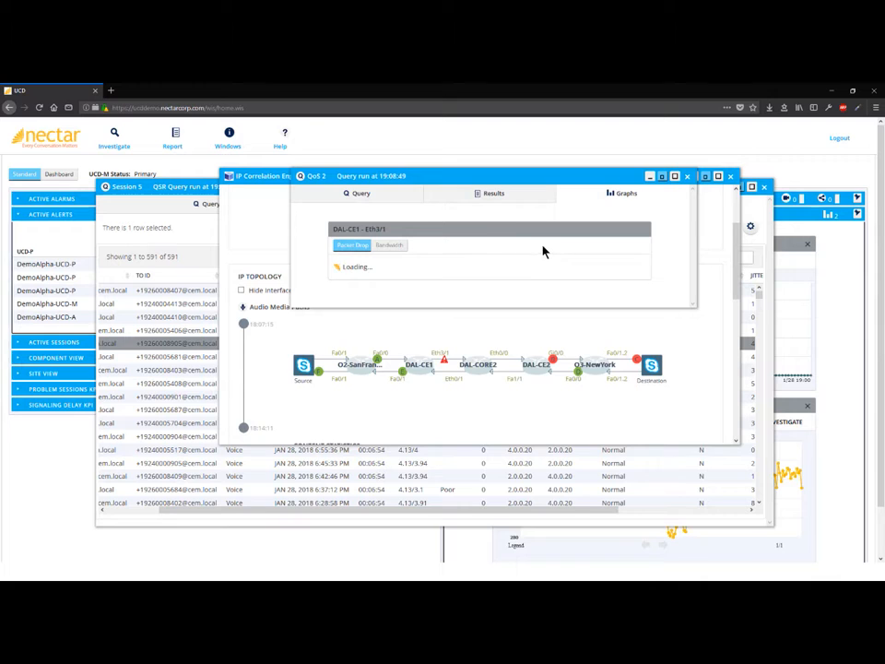
# - Review the QoS query's tabulated results, comparing the SIP P-10% queue values with the column's allocation, and recheck the query criteria
pyautogui.click(509, 196)
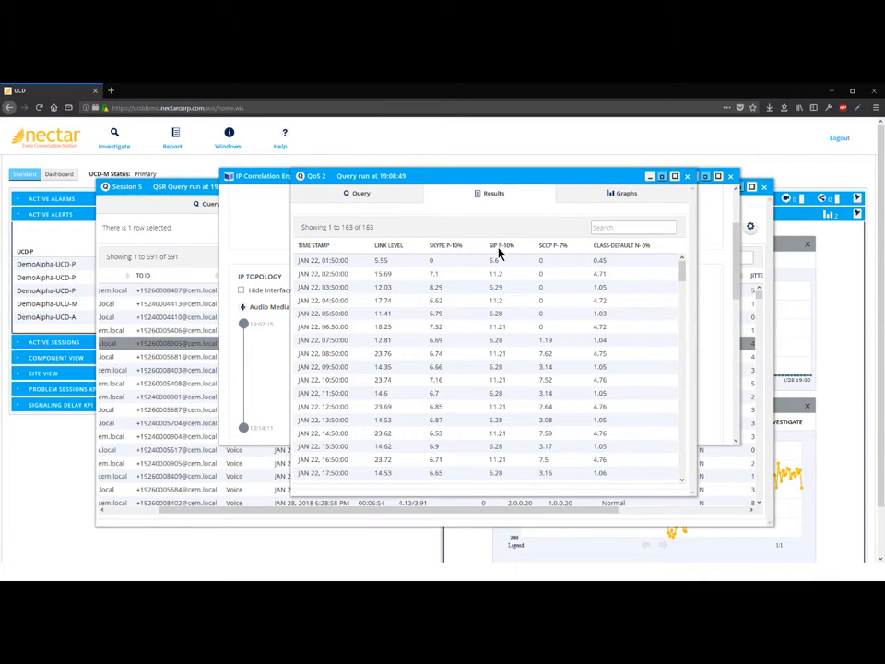
pyautogui.moveTo(491, 250); pyautogui.dragTo(514, 253)
pyautogui.moveTo(494, 304); pyautogui.dragTo(506, 306)
pyautogui.click(360, 193)
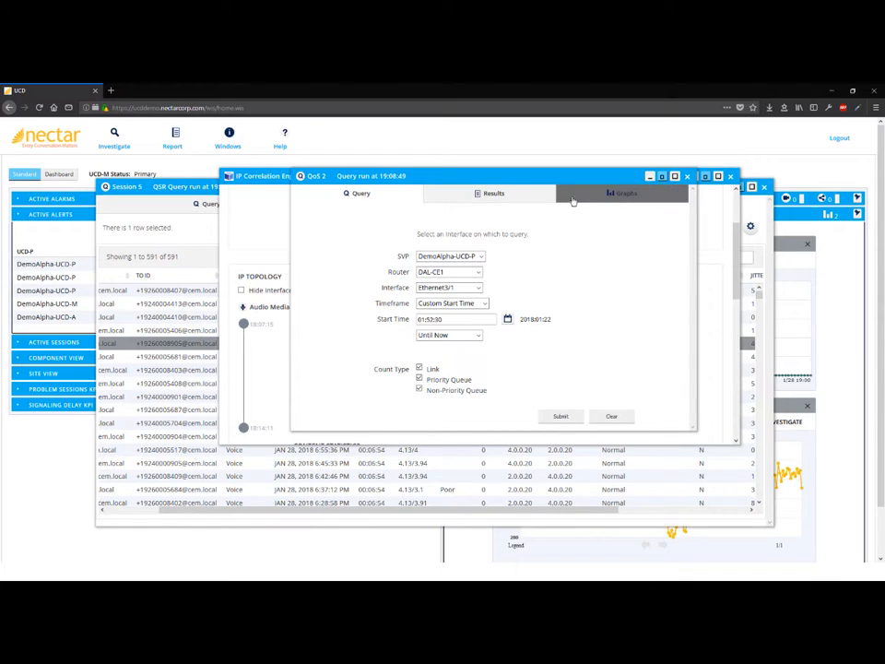
pyautogui.click(505, 193)
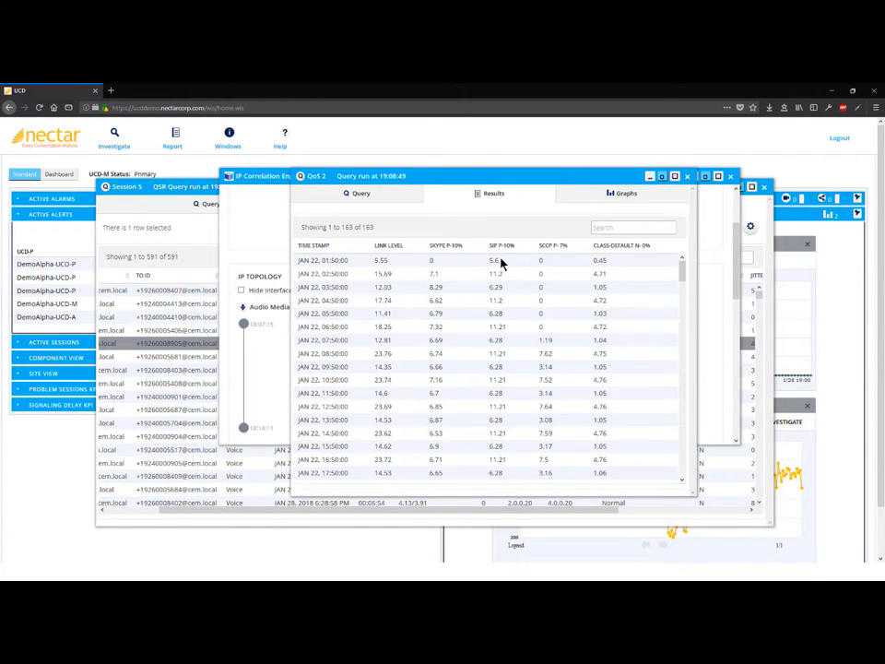